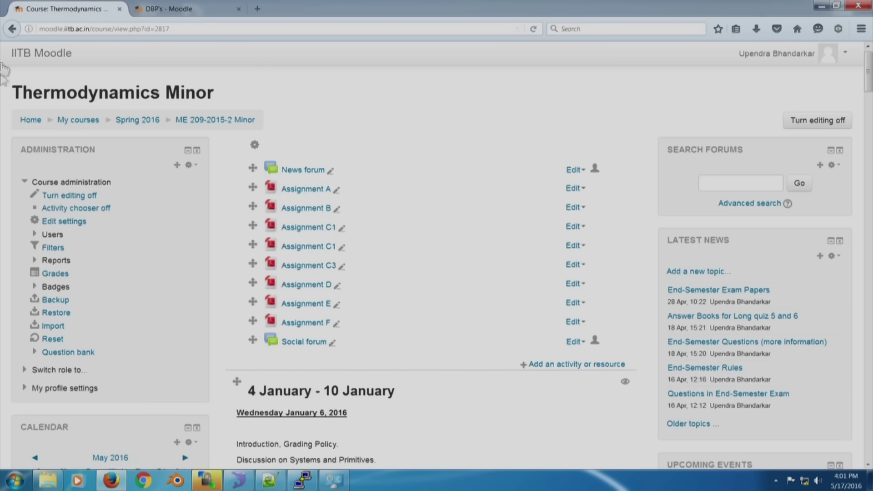
# Open the Spring 2016 course category listing from the breadcrumb.
pyautogui.scroll(-5, 111, 196)
pyautogui.scroll(-5, 112, 200)
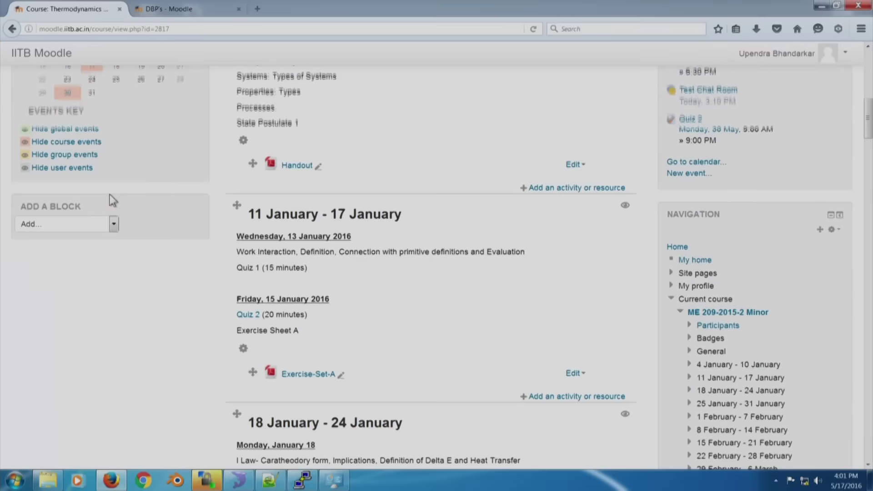
pyautogui.scroll(-4, 112, 200)
pyautogui.scroll(-6, 114, 214)
pyautogui.scroll(12, 114, 213)
pyautogui.scroll(6, 118, 195)
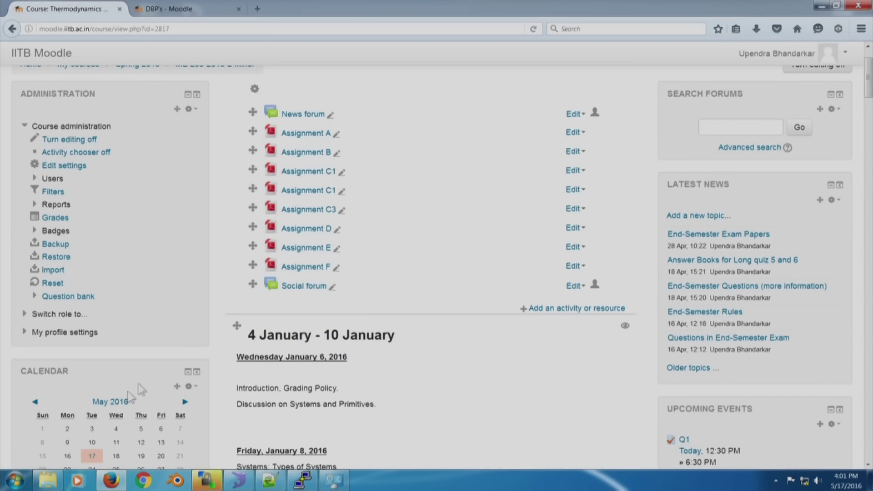
pyautogui.scroll(2, 50, 54)
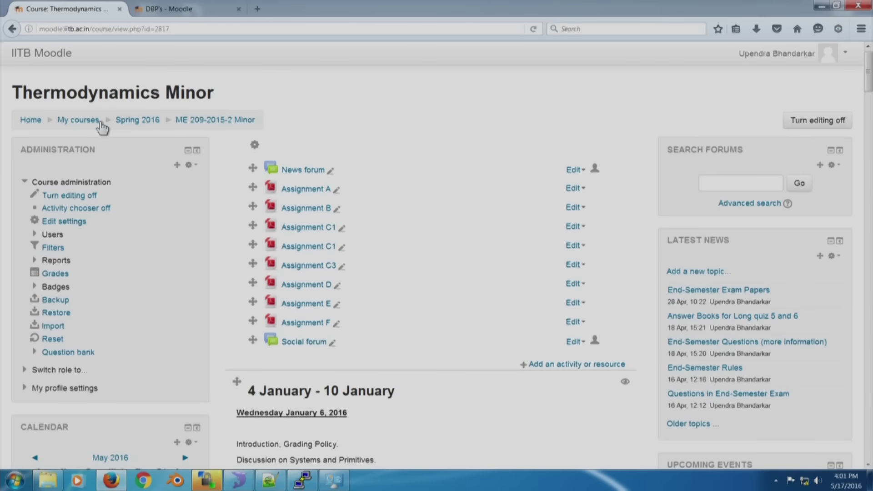
pyautogui.click(133, 122)
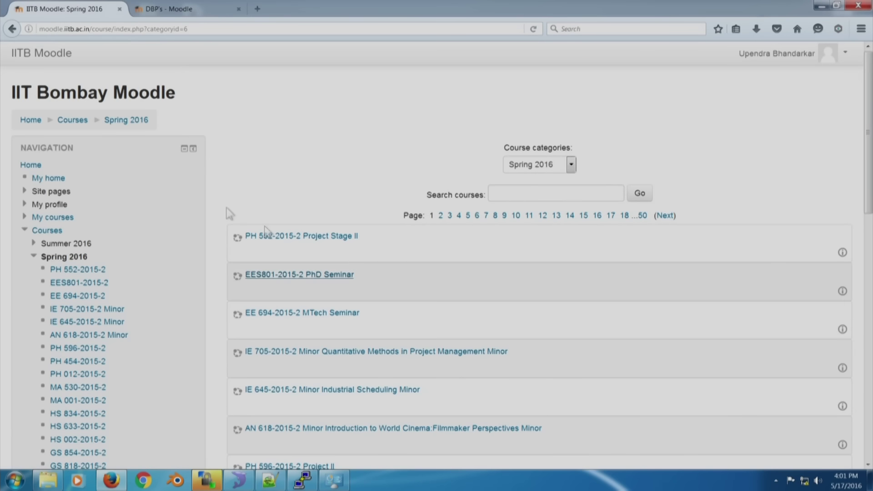
# From My home, open the ME 119-2015-2-P15 Engineering Graphics & Drawing course.
pyautogui.click(47, 179)
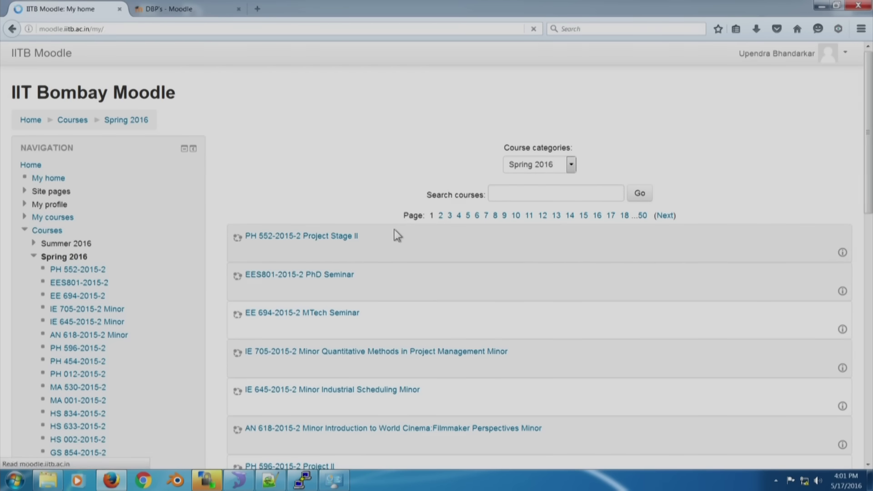
pyautogui.scroll(-4, 394, 229)
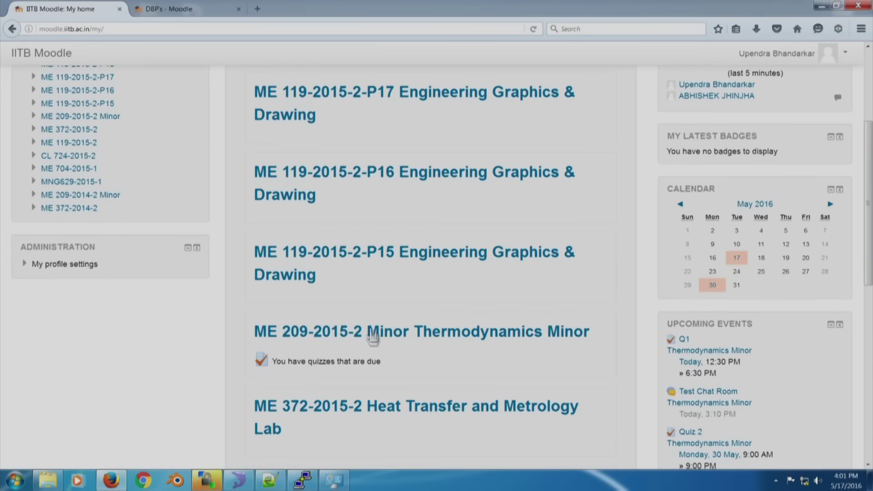
pyautogui.click(377, 259)
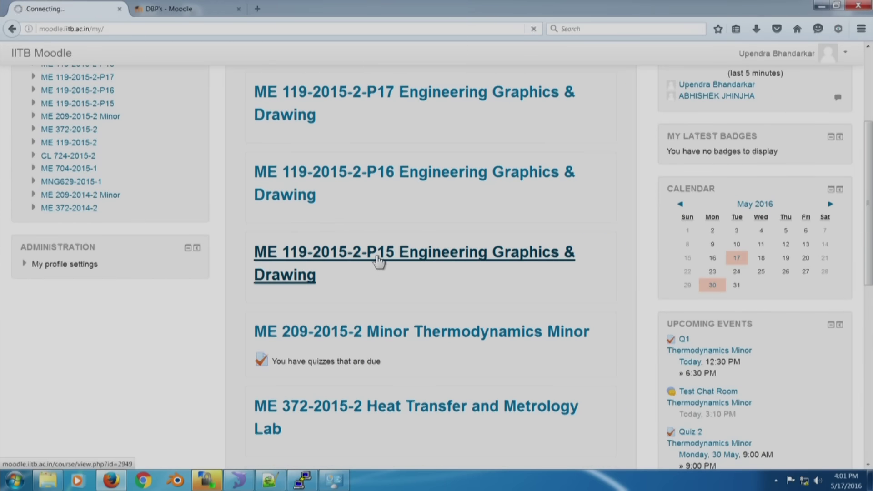
pyautogui.scroll(-10, 126, 219)
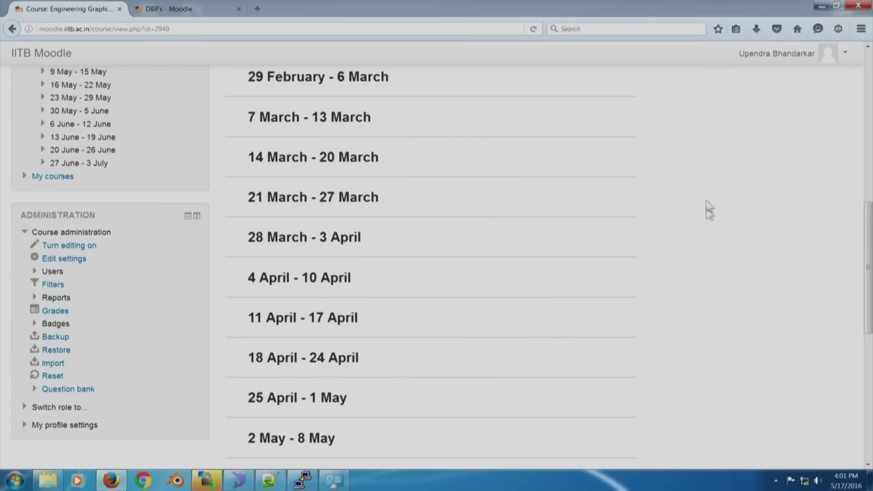
# Turn editing on for the Engineering Graphics & Drawing course from the Administration block.
pyautogui.scroll(-5, 736, 257)
pyautogui.scroll(15, 737, 249)
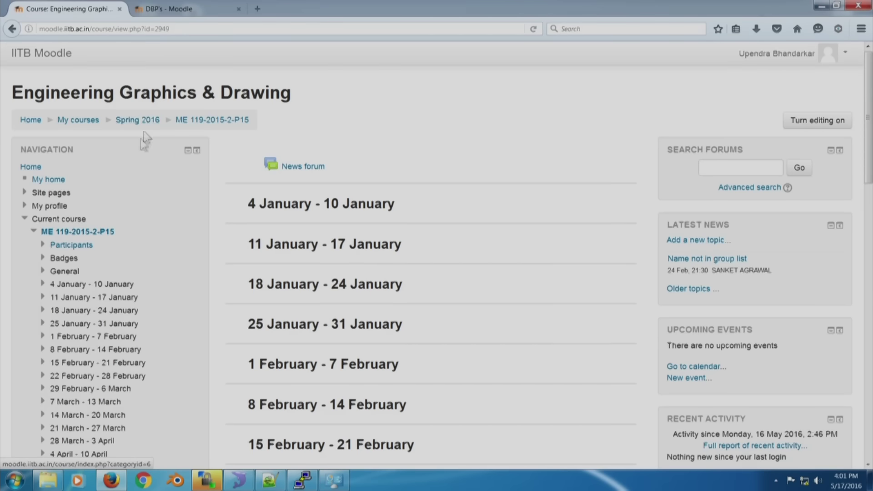
pyautogui.scroll(-10, 137, 194)
pyautogui.scroll(-3, 136, 194)
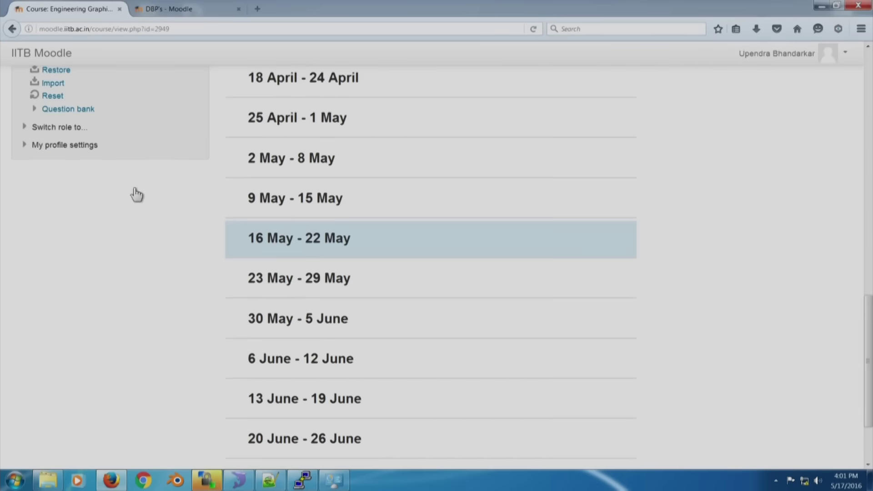
pyautogui.scroll(5, 137, 194)
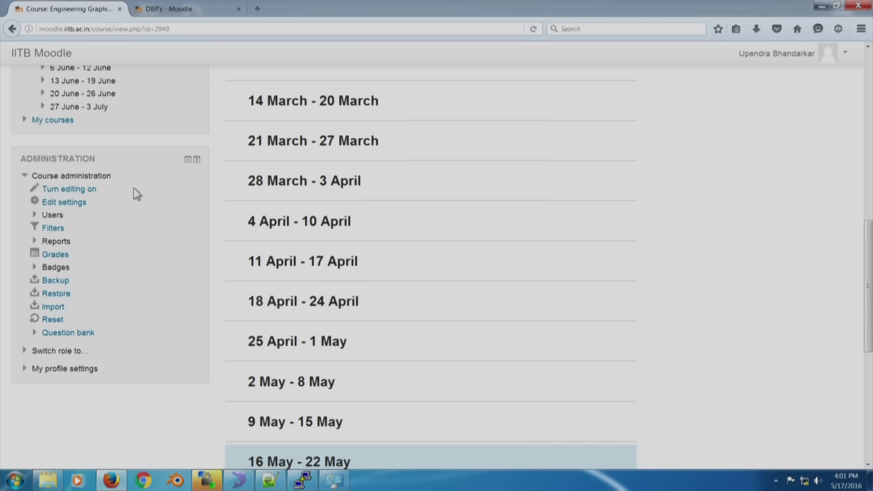
pyautogui.click(73, 191)
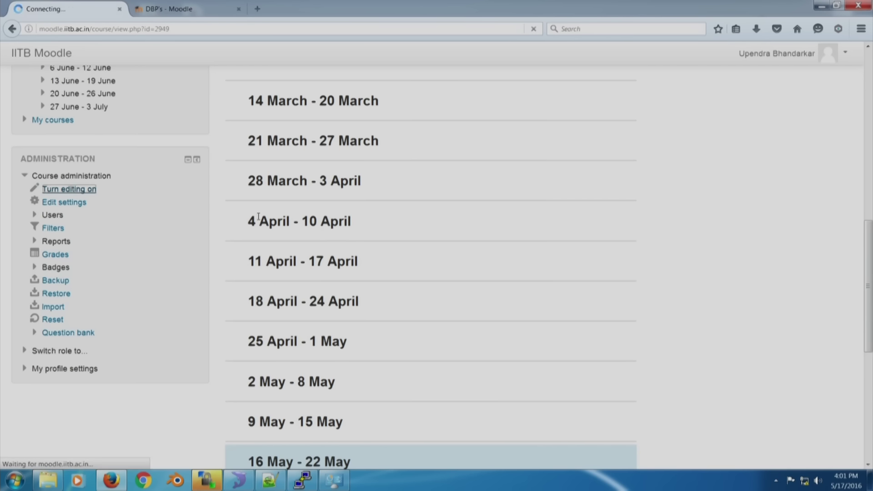
pyautogui.scroll(-5, 162, 262)
pyautogui.scroll(-9, 163, 263)
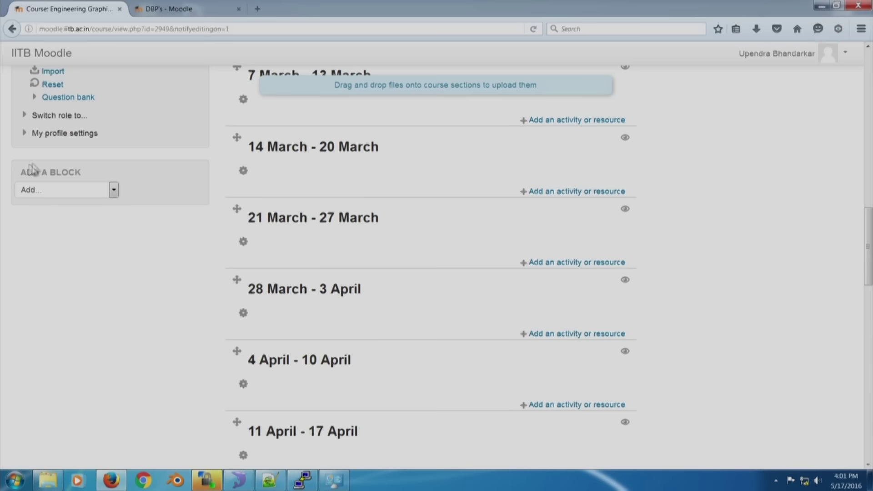
# Choose Calendar in the Add a block dropdown, then return to the top of the course page.
pyautogui.click(114, 192)
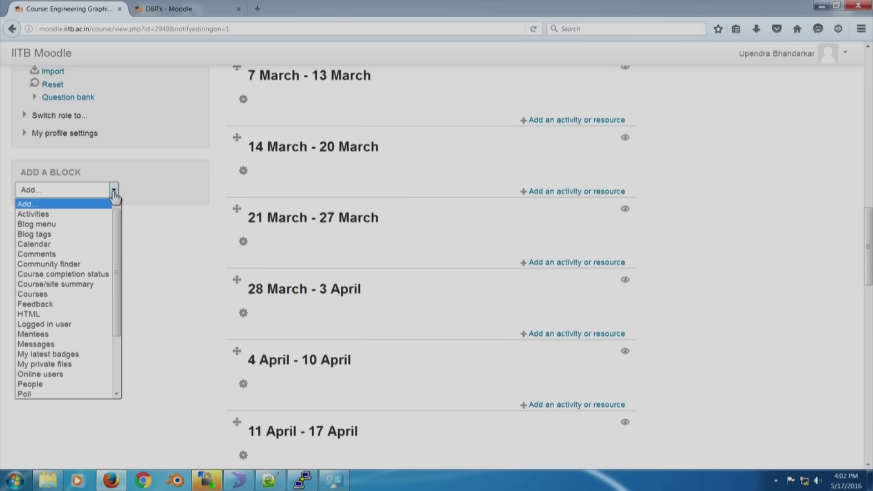
pyautogui.click(67, 244)
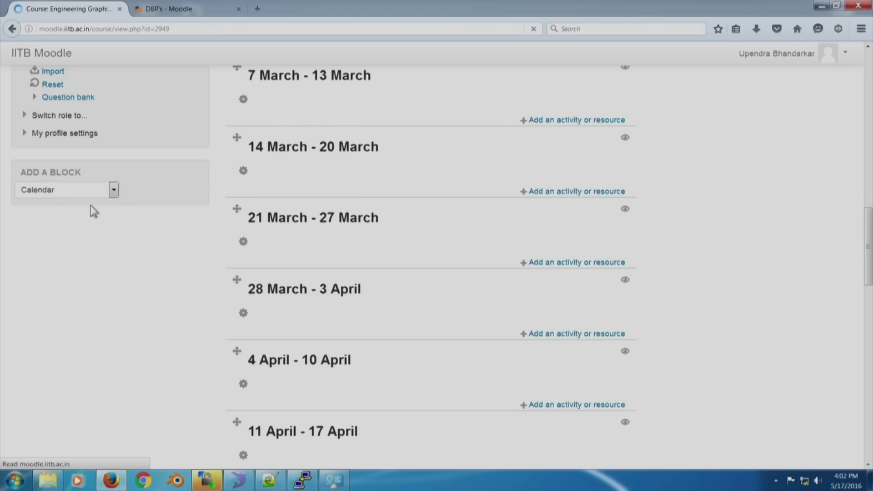
pyautogui.scroll(-20, 189, 267)
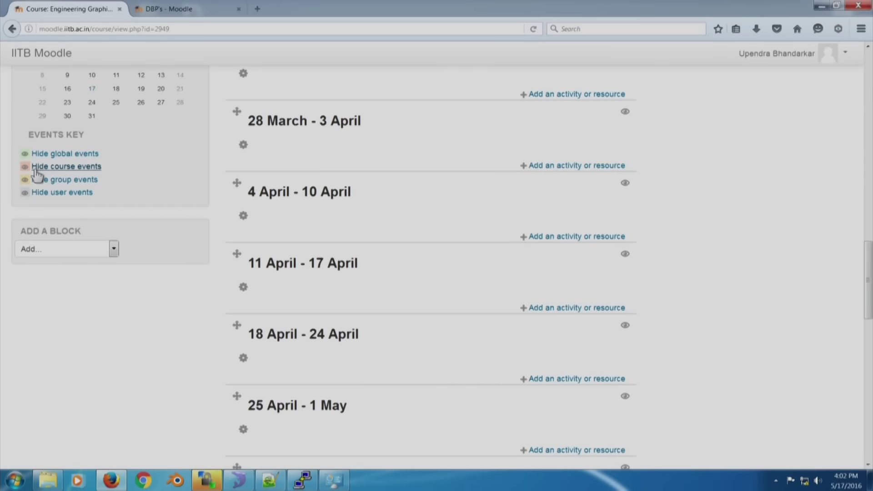
pyautogui.scroll(3, 204, 191)
pyautogui.scroll(12, 204, 188)
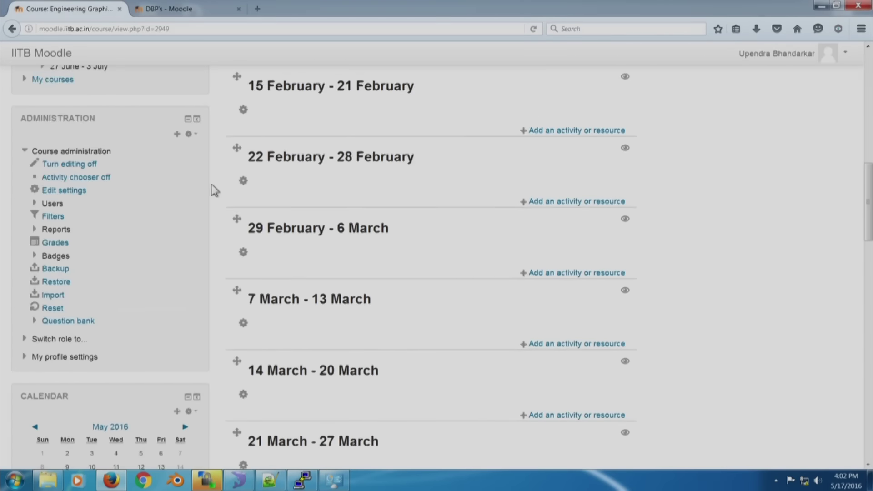
pyautogui.scroll(5, 182, 180)
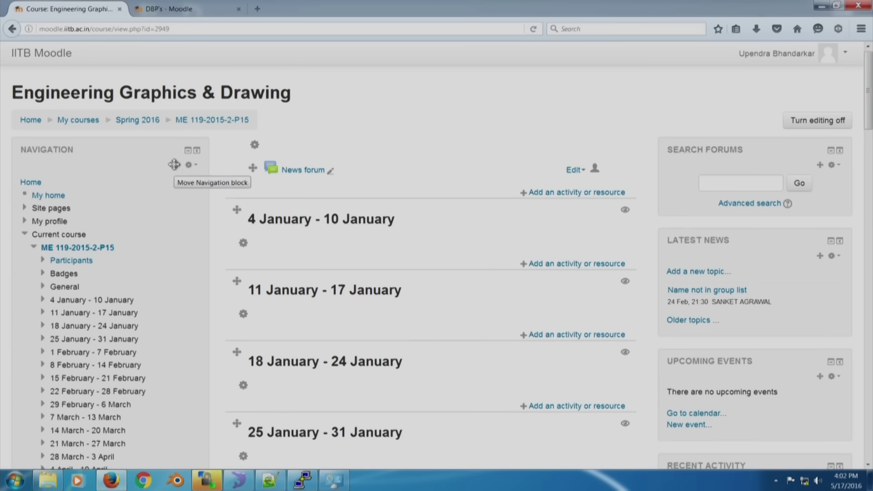
# Dock the Navigation block, toggle its docked contents, then put it back on the page.
pyautogui.click(197, 151)
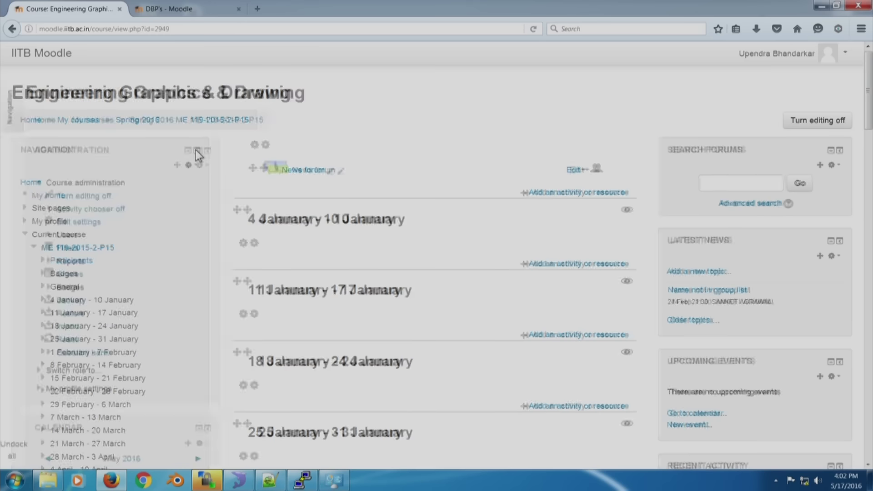
pyautogui.click(10, 114)
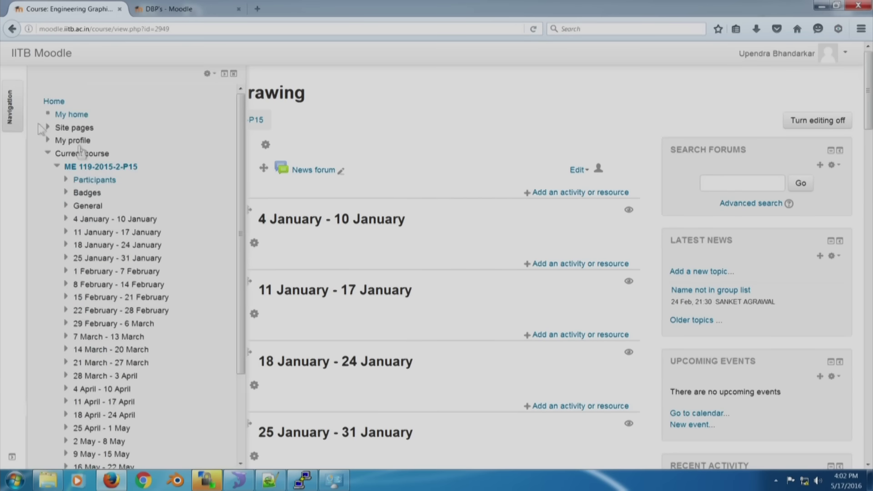
pyautogui.click(8, 102)
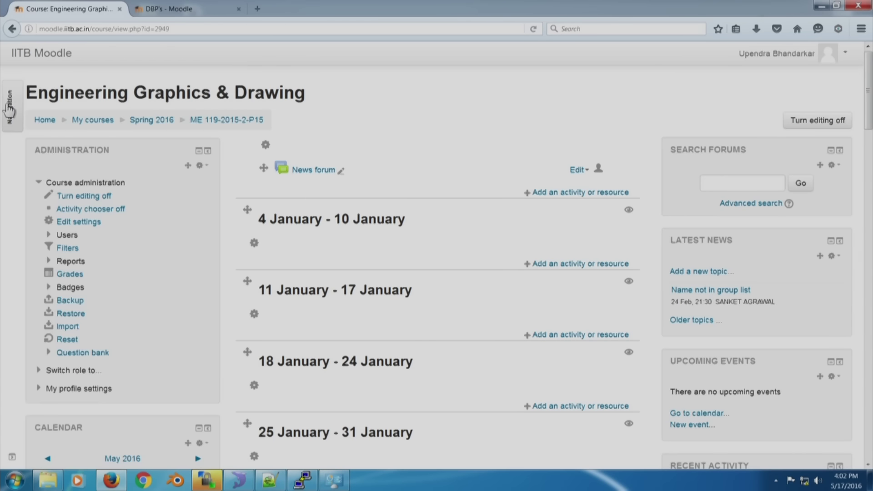
pyautogui.click(9, 108)
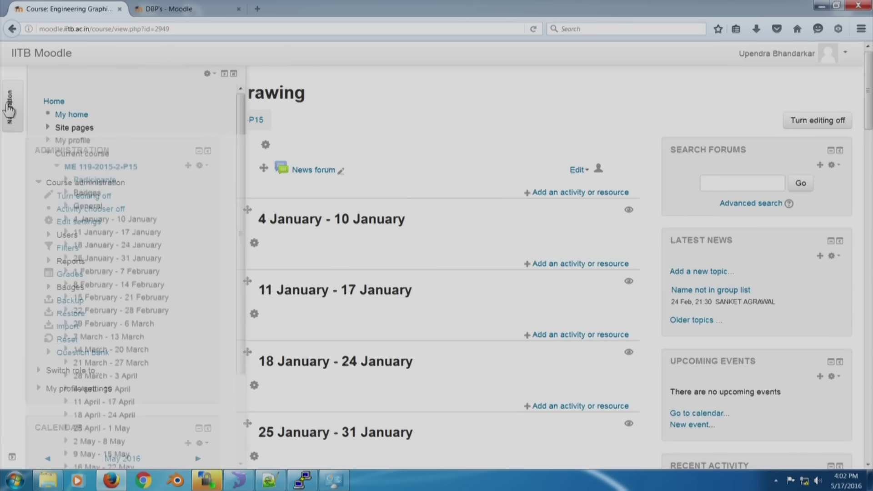
pyautogui.click(224, 74)
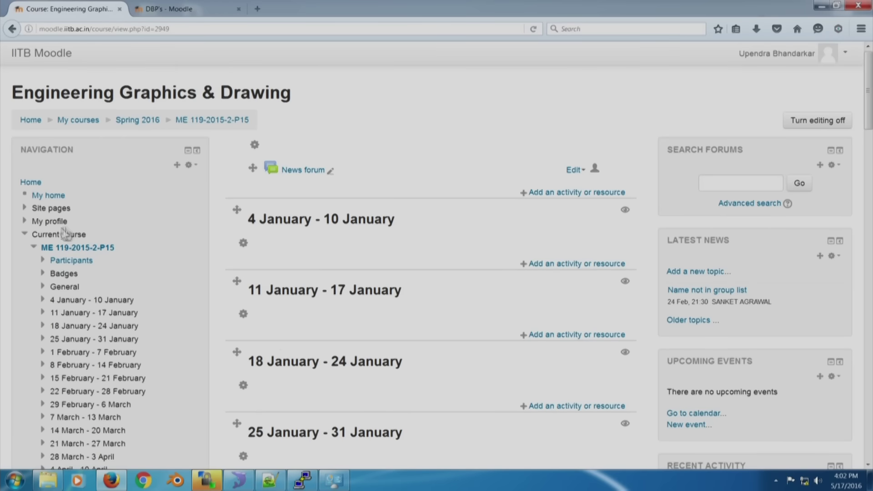
# Dock Navigation, Administration, Calendar, Search forums, Latest news, Upcoming events and Recent activity blocks.
pyautogui.click(196, 151)
pyautogui.click(207, 151)
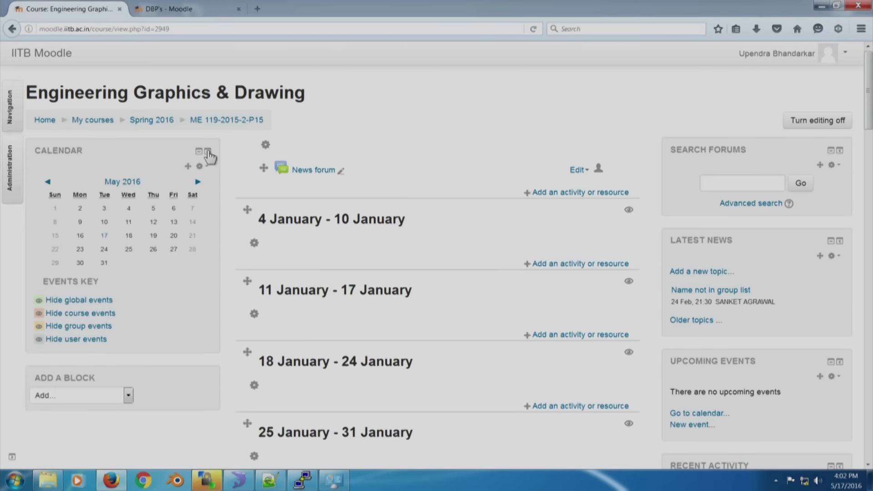
pyautogui.click(207, 151)
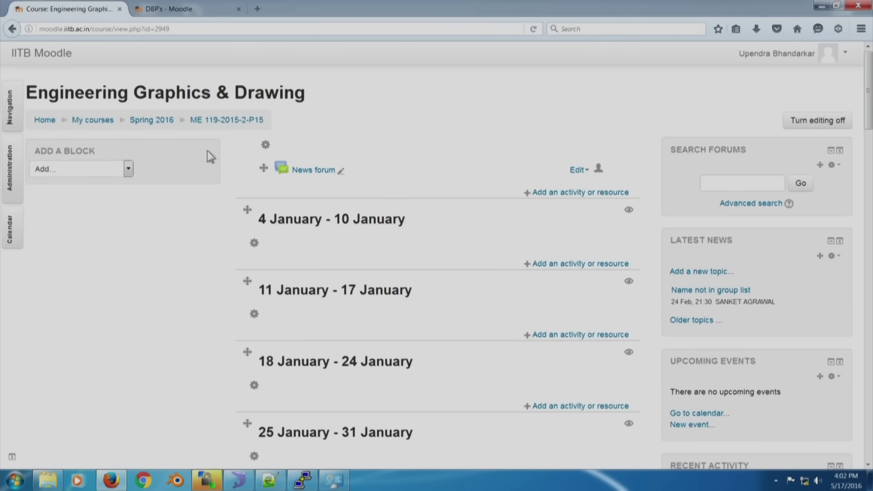
pyautogui.click(839, 152)
pyautogui.click(839, 152)
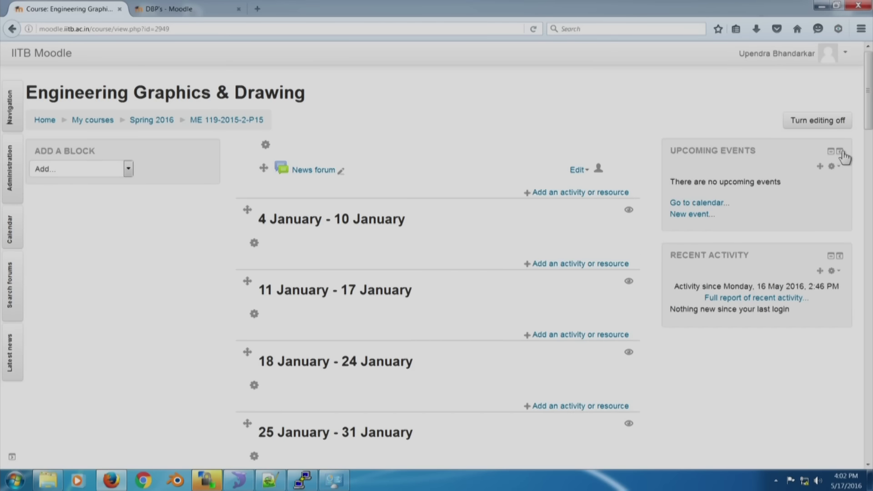
pyautogui.click(840, 151)
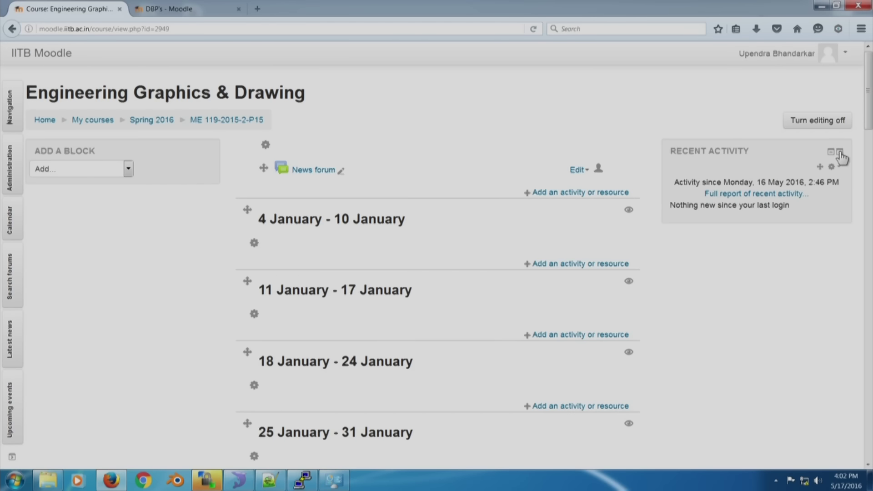
pyautogui.click(839, 152)
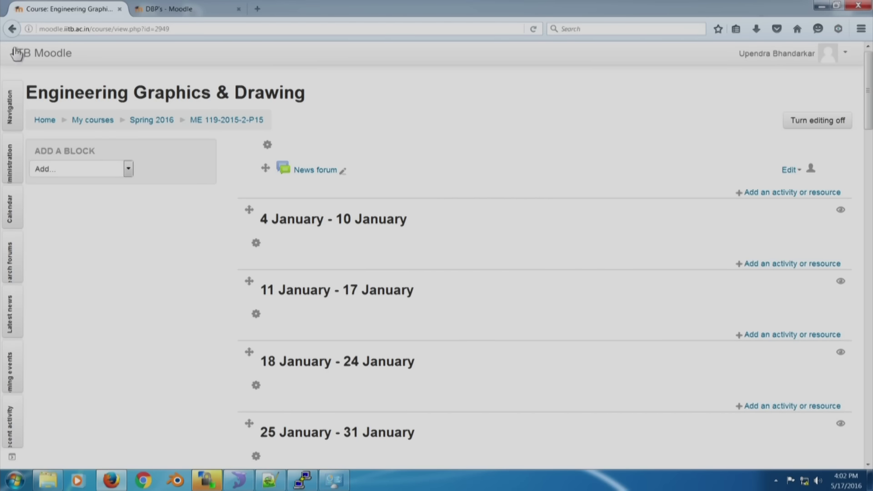
pyautogui.click(3, 117)
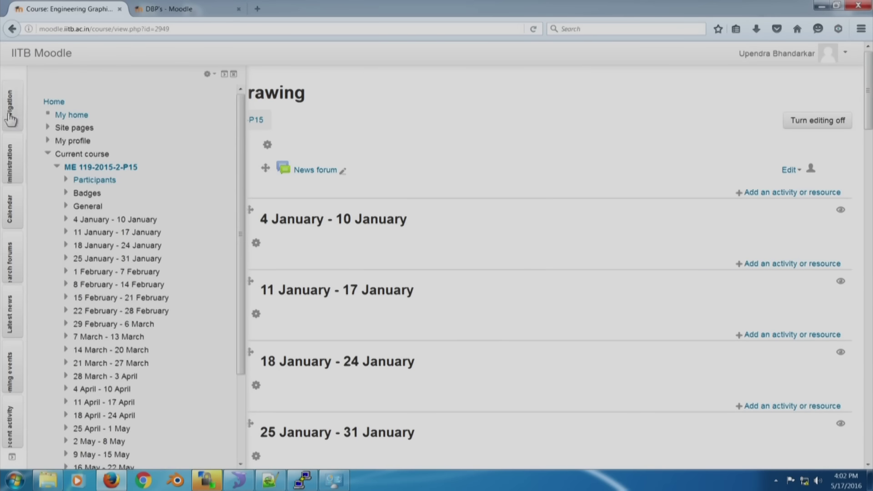
# Undock Navigation, Search forums, Upcoming events, Latest news and Recent activity back onto the page.
pyautogui.click(11, 119)
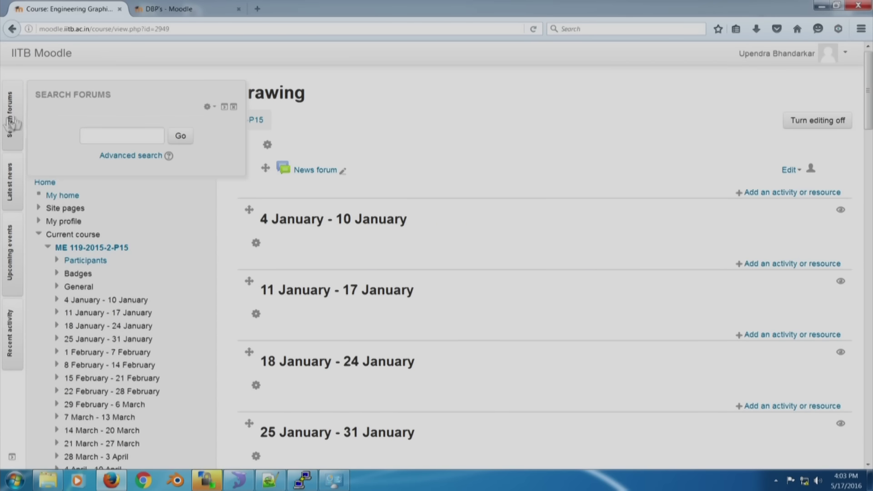
pyautogui.click(223, 108)
pyautogui.click(9, 175)
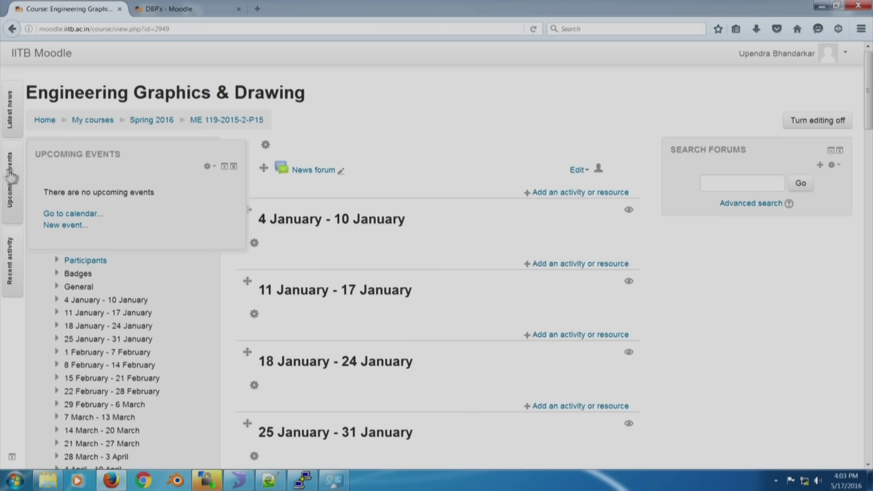
pyautogui.click(225, 167)
pyautogui.click(6, 120)
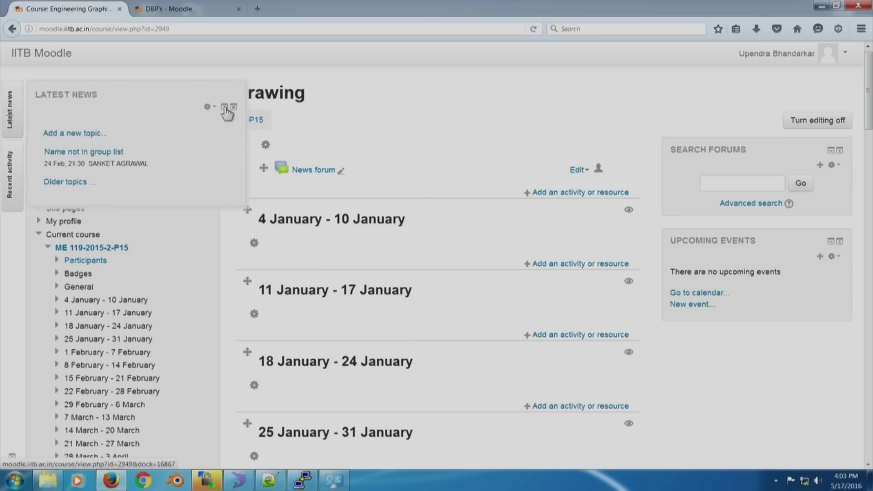
pyautogui.click(224, 107)
pyautogui.click(15, 117)
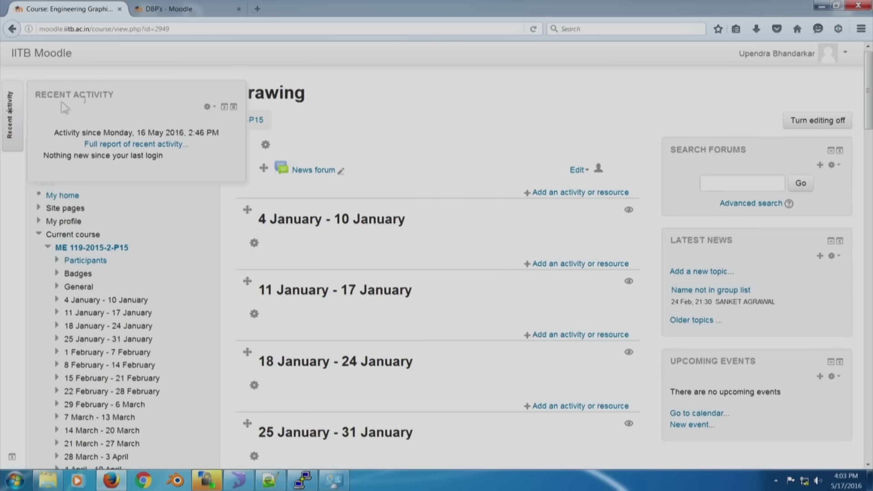
pyautogui.click(225, 108)
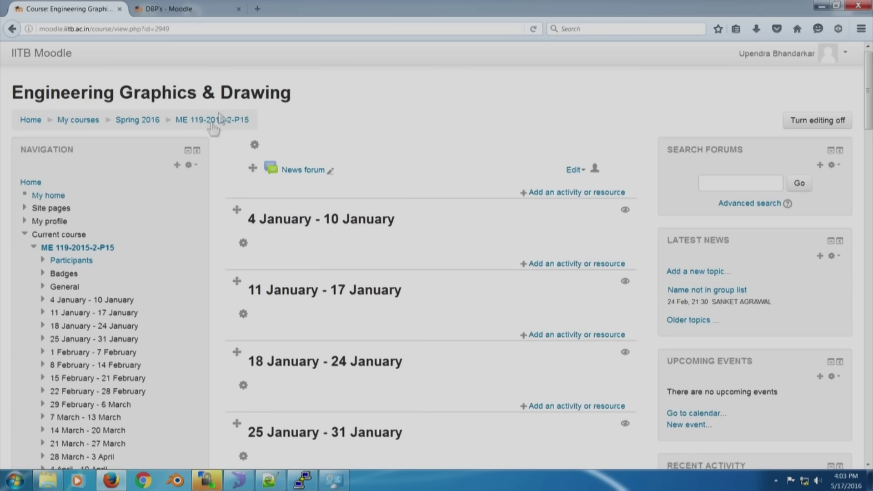
# Drag the Calendar block into the right column above Administration.
pyautogui.scroll(-10, 315, 218)
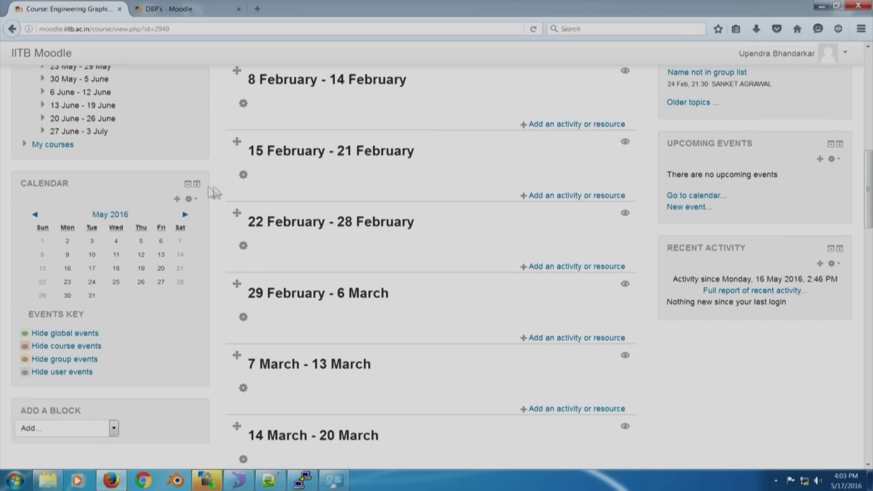
pyautogui.moveTo(173, 197); pyautogui.dragTo(711, 318)
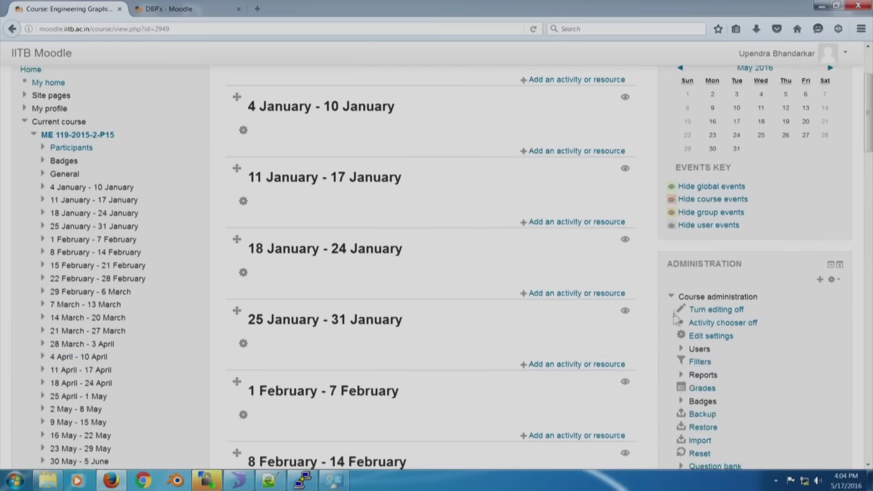